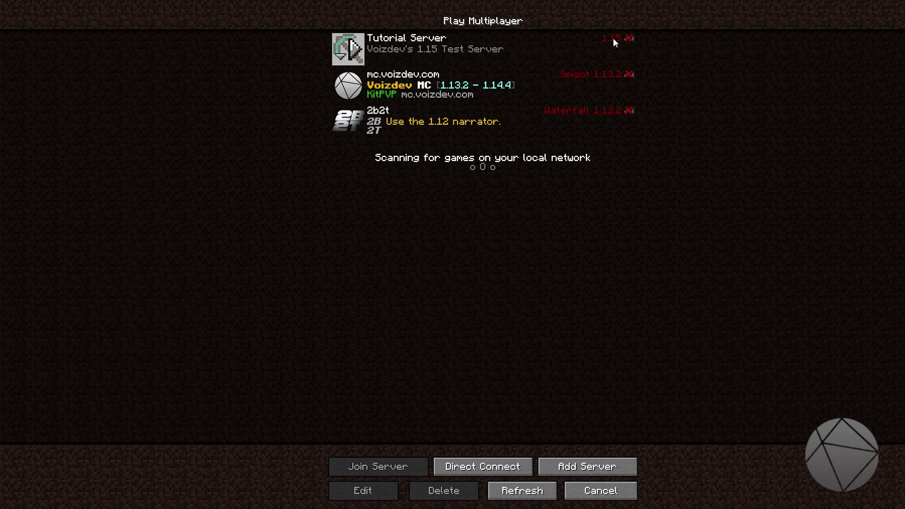
key(Escape)
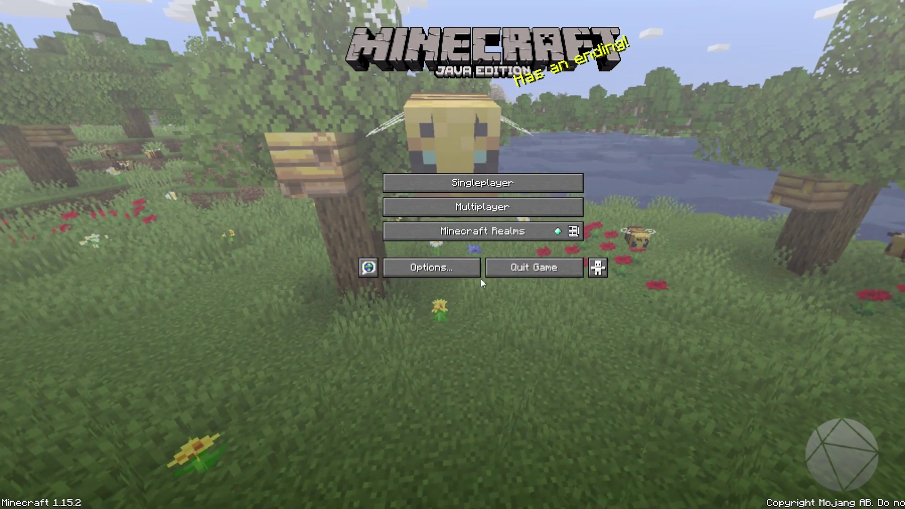
click(480, 209)
mouse_move(406, 54)
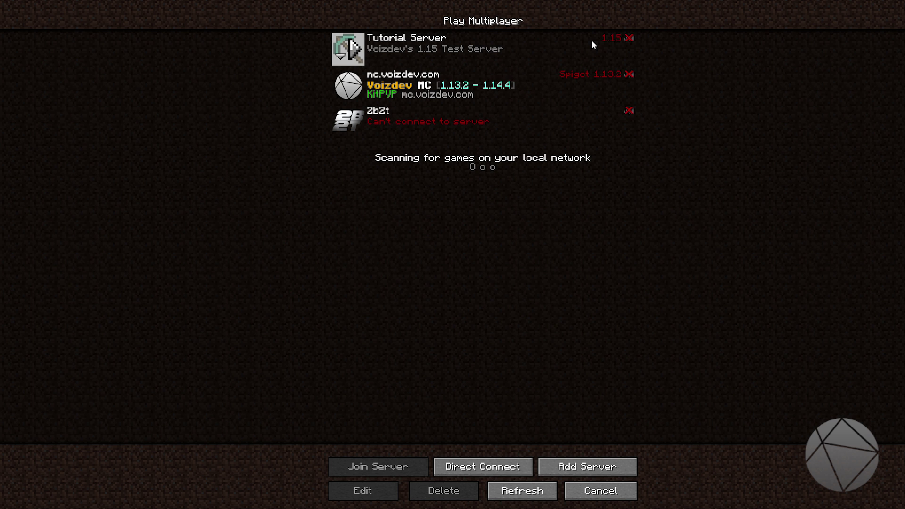
click(351, 49)
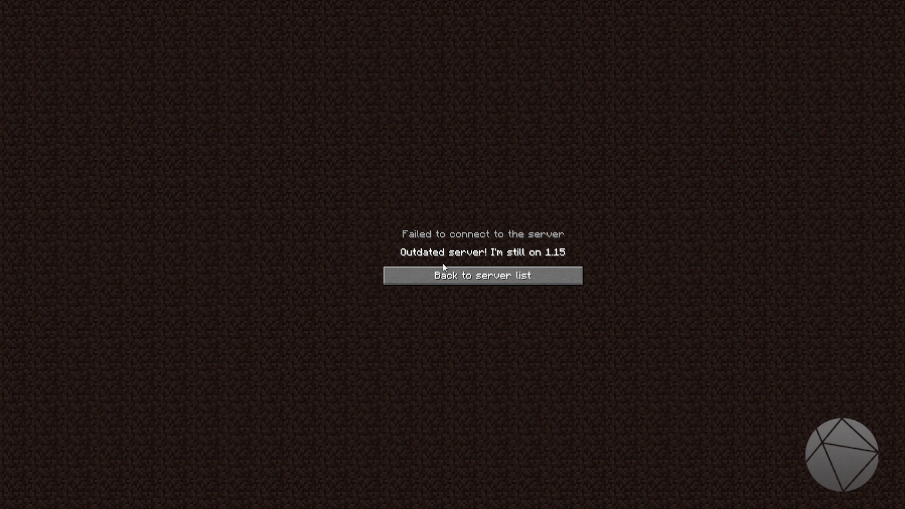
click(479, 280)
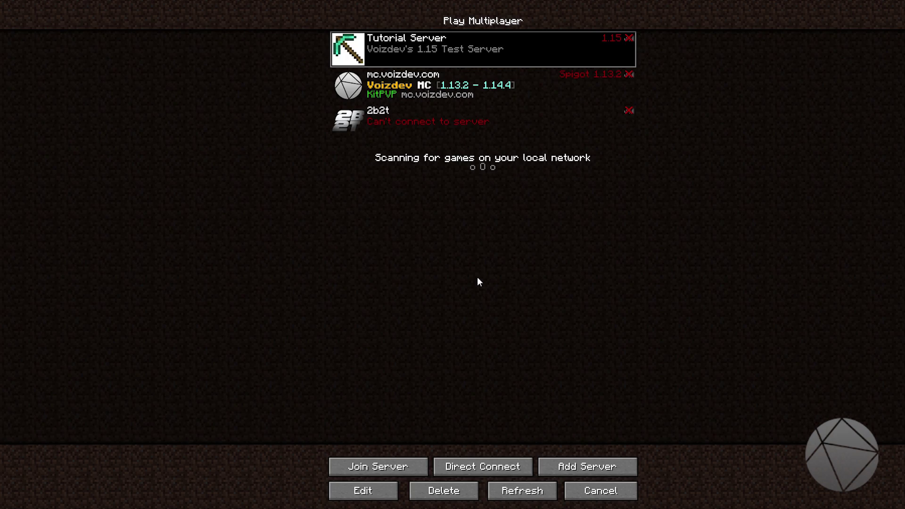
Step: Stop the Minecraft server with the stop command and close its console window
key(alt+Tab)
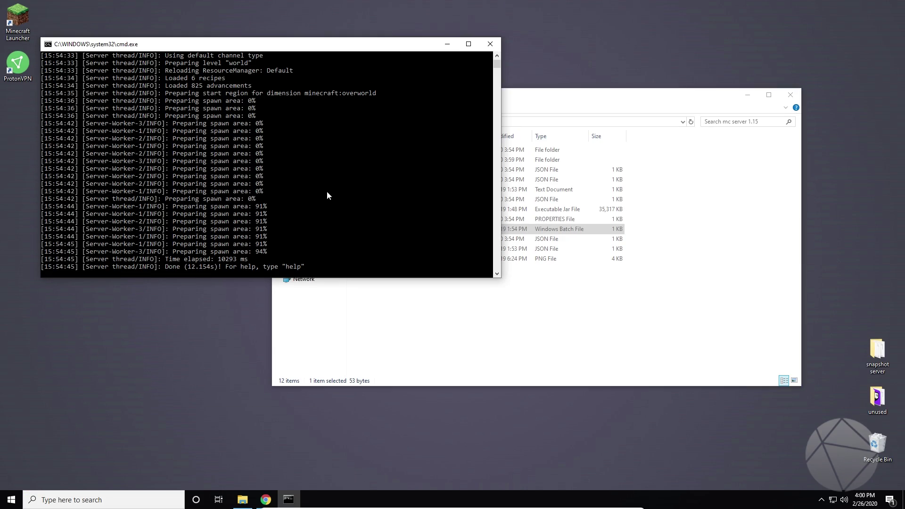
click(260, 130)
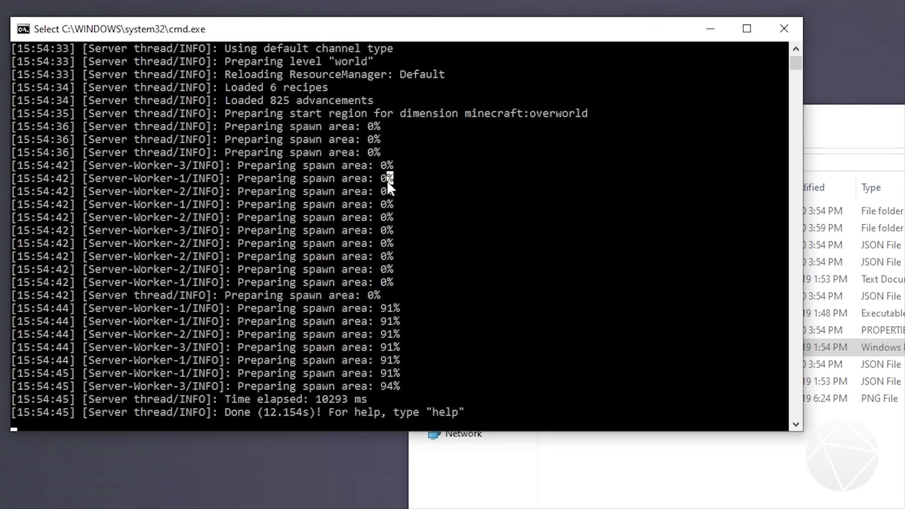
key(Escape)
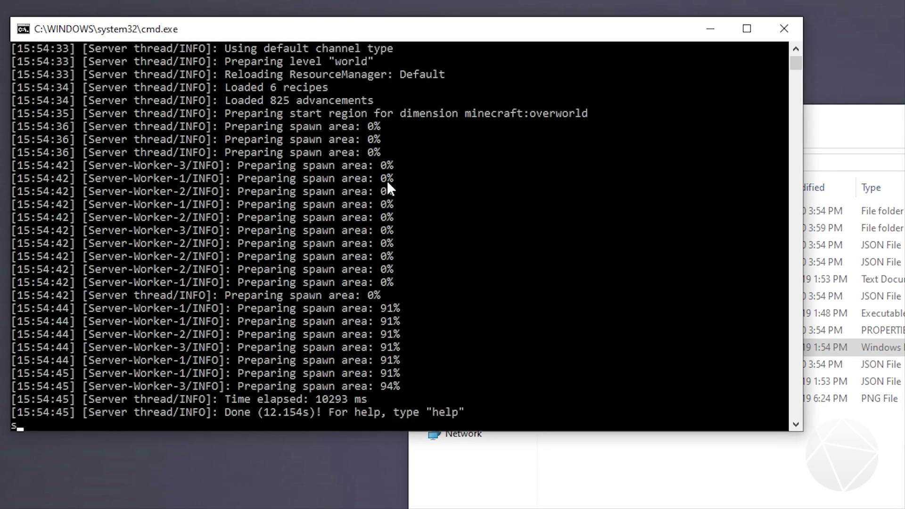
text(stop)
key(Return)
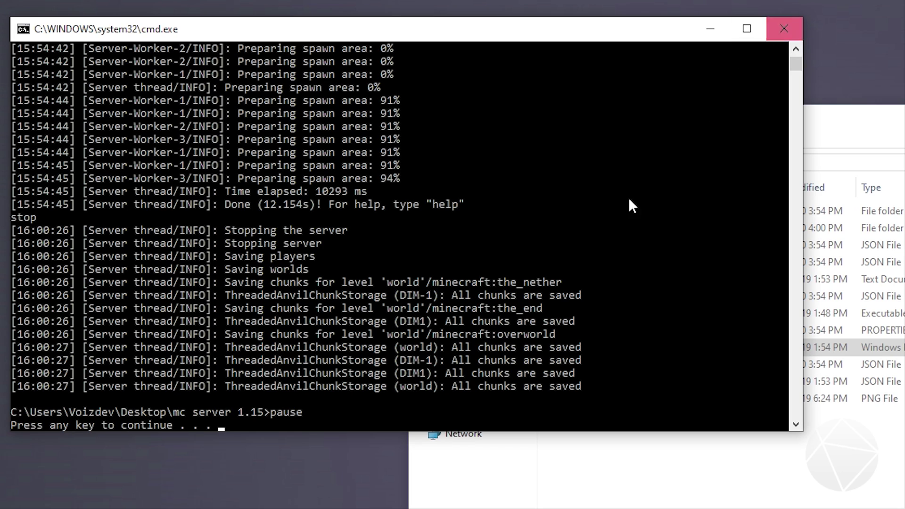
key(Return)
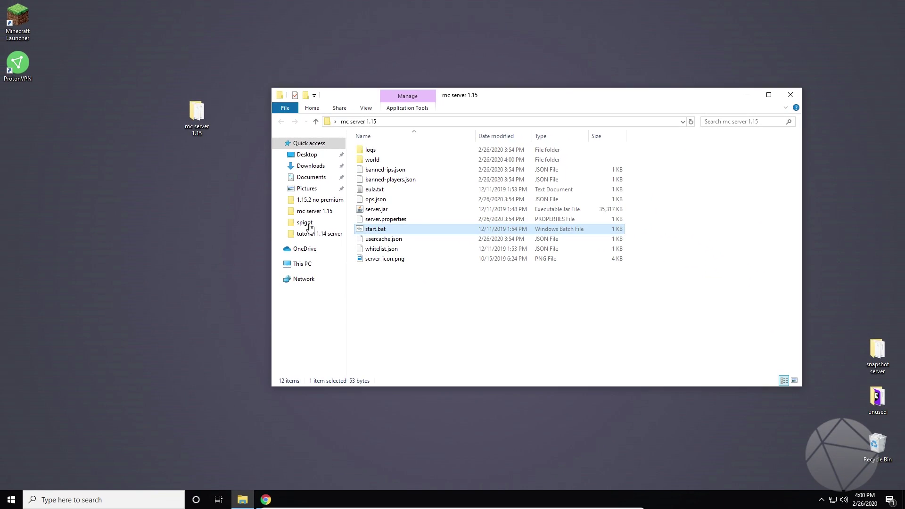
Step: Select the old server.jar in the mc server 1.15 folder and drag it out
drag(525, 92, 461, 74)
drag(324, 261, 323, 124)
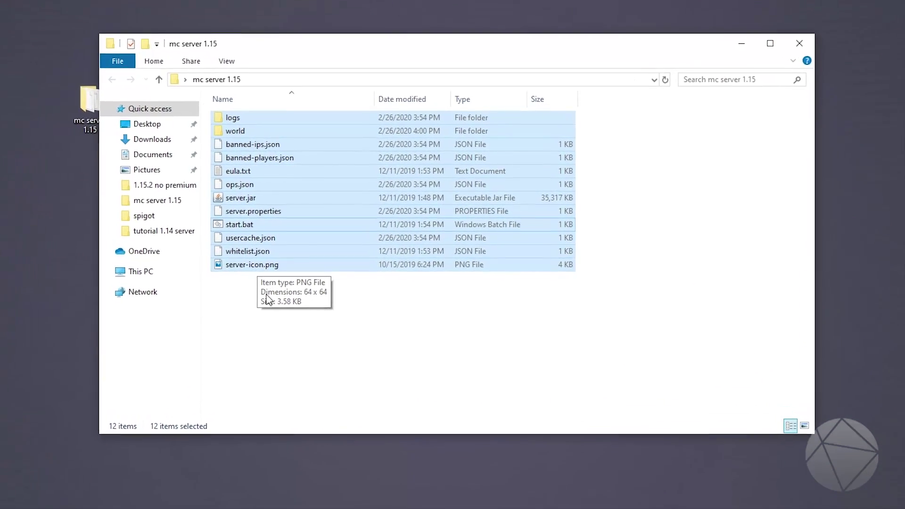
click(267, 300)
click(254, 198)
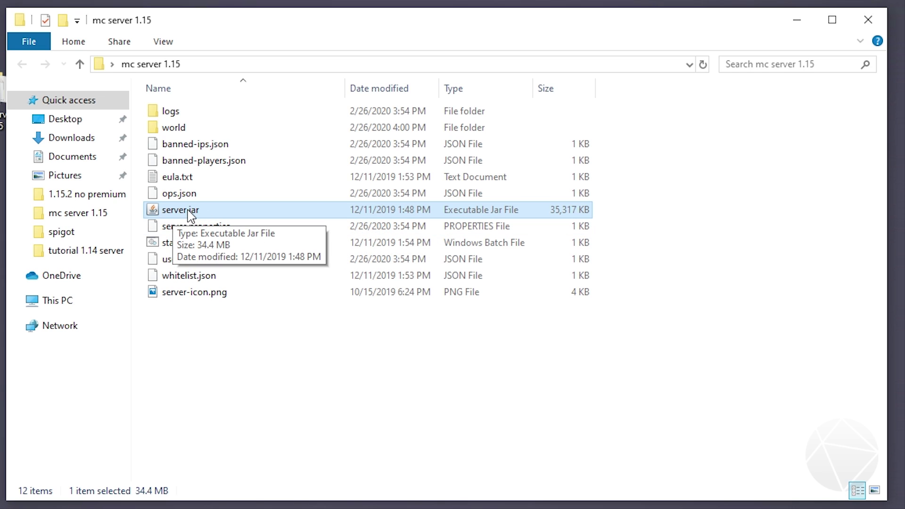
mouse_move(210, 213)
mouse_down()
mouse_move(201, 212)
mouse_move(229, 219)
mouse_move(213, 212)
mouse_up()
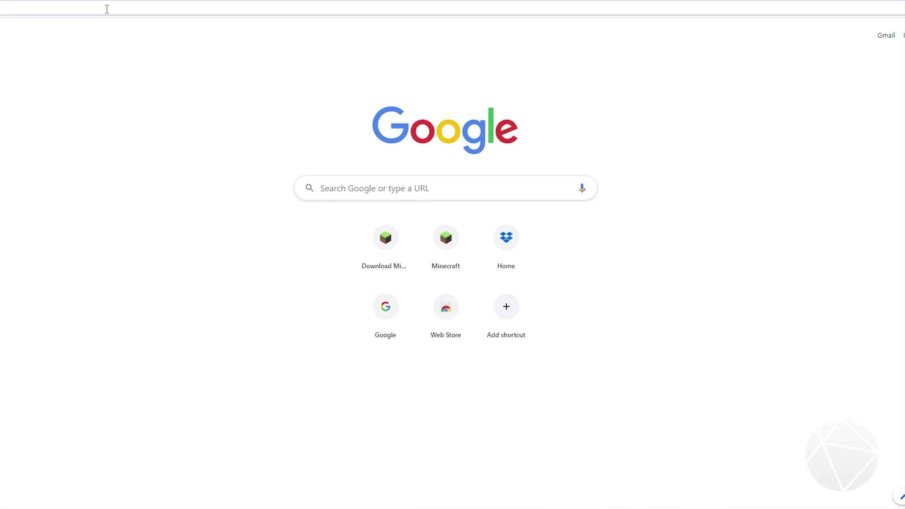
Step: Go to minecraft.net/en-us/download and scroll down to the server software downloads
text(minecraft)
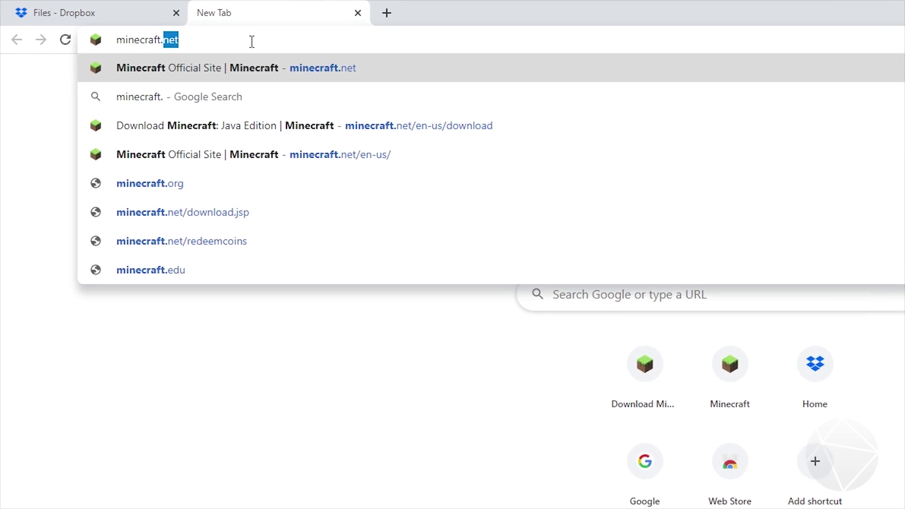
text(.net)
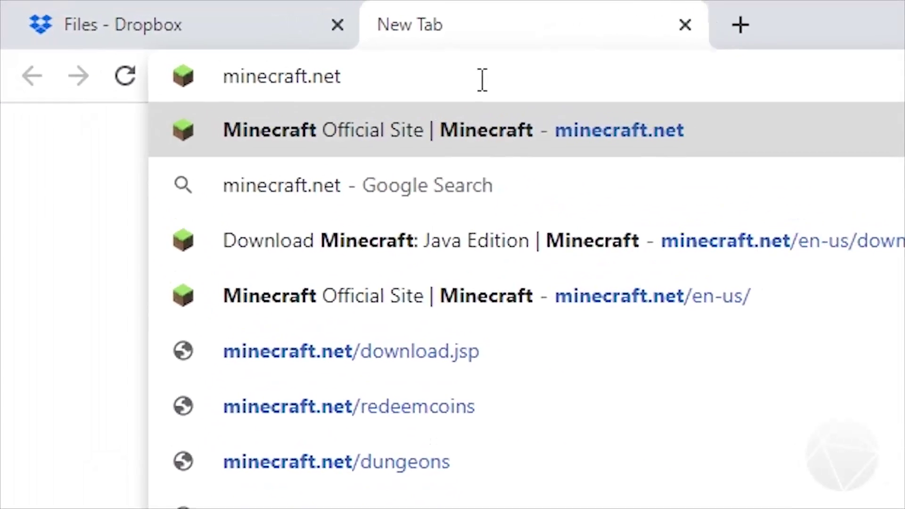
key(Return)
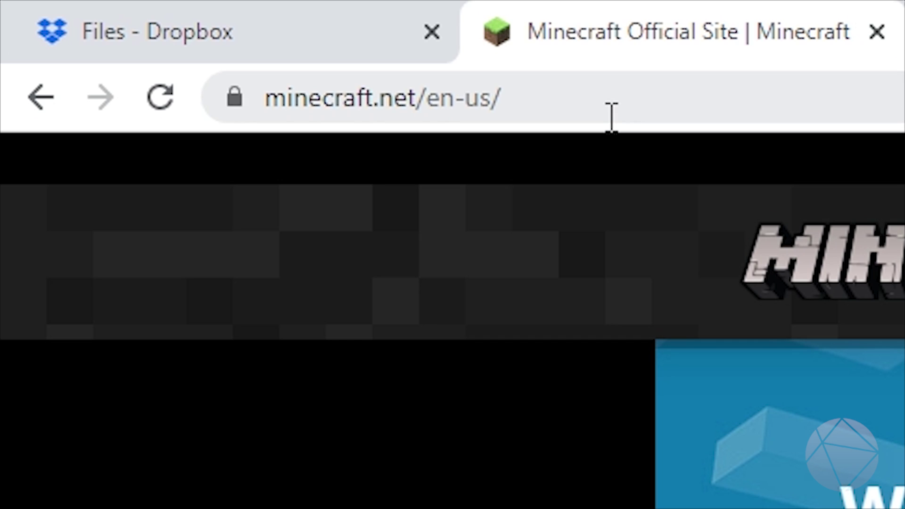
click(607, 100)
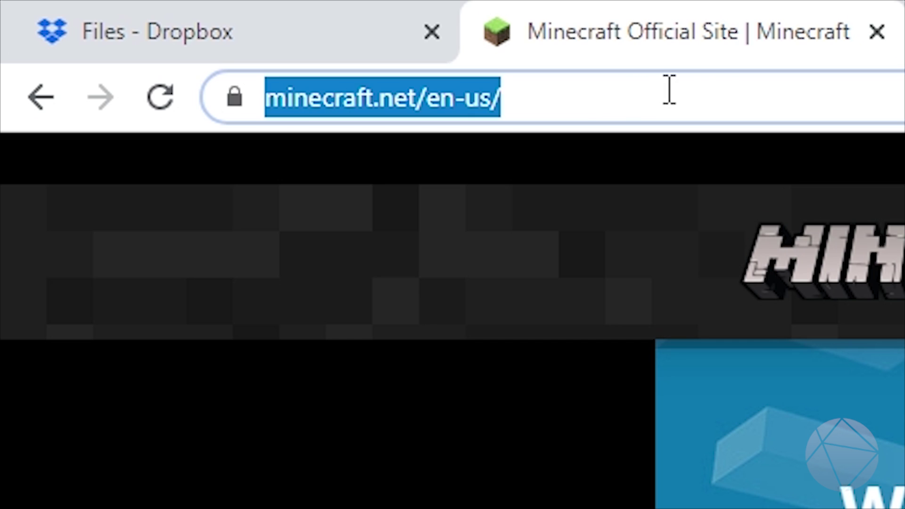
click(729, 94)
text(download)
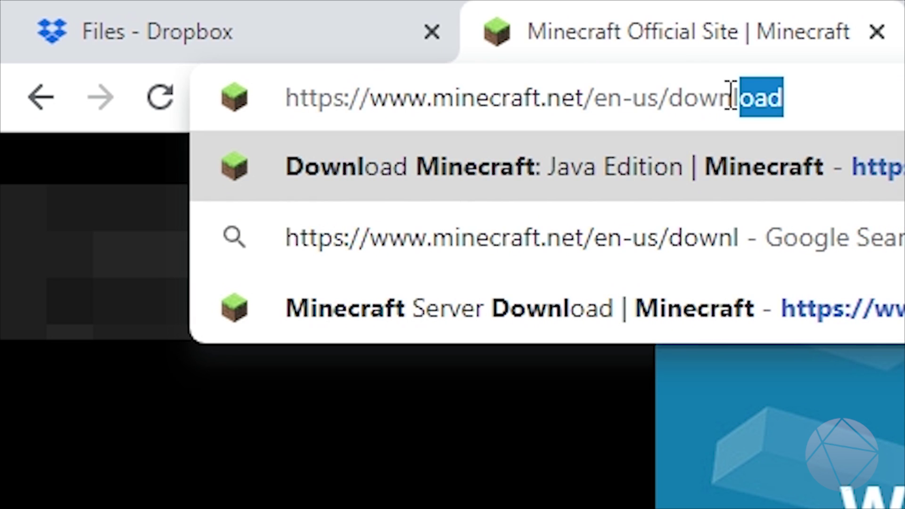
key(Return)
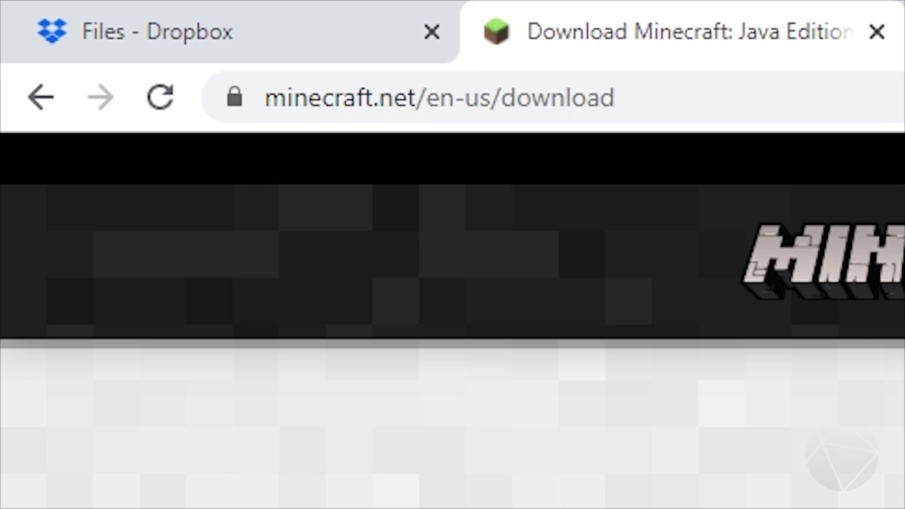
scroll(517, 382, down, 10)
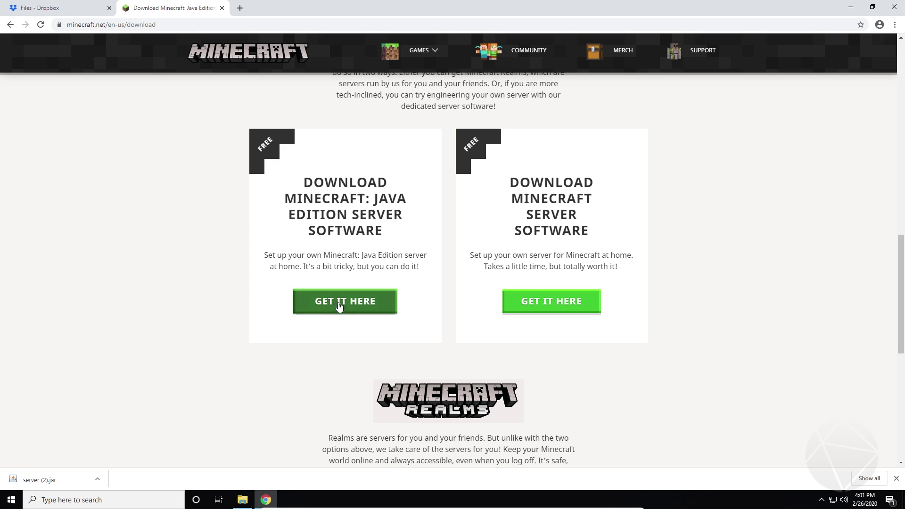
Step: Download minecraft_server.1.15.2.jar and keep it despite Chrome's download warning
click(352, 306)
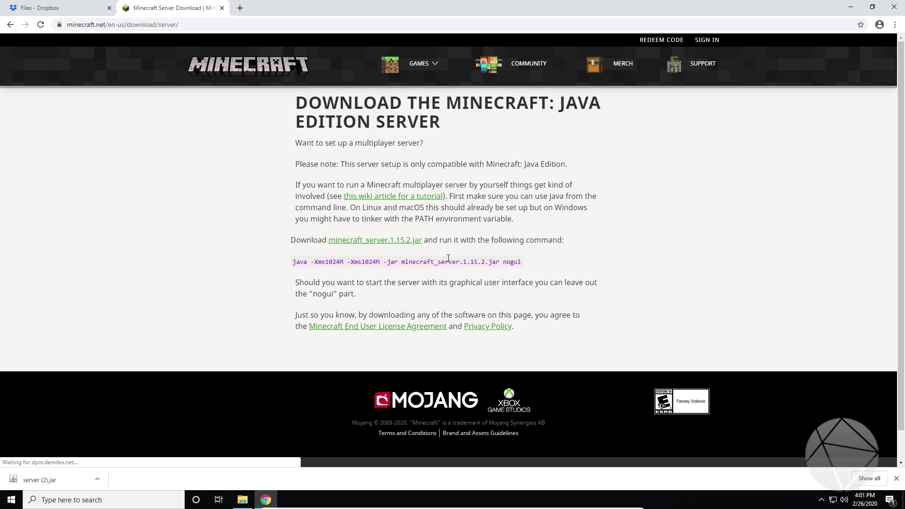
scroll(563, 238, down, 2)
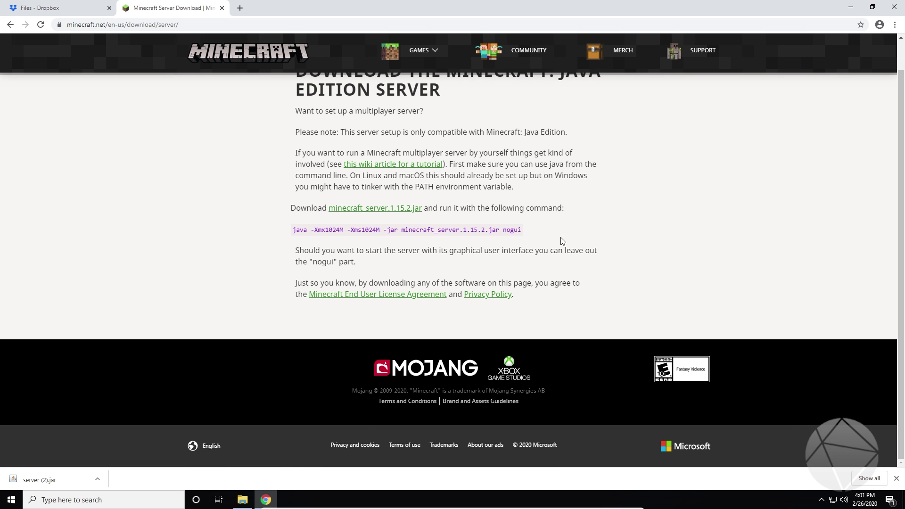
click(340, 212)
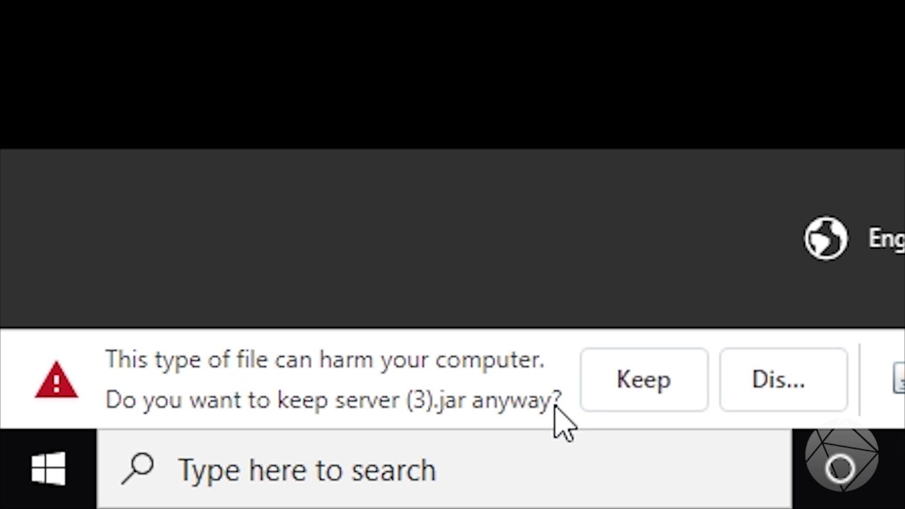
click(651, 389)
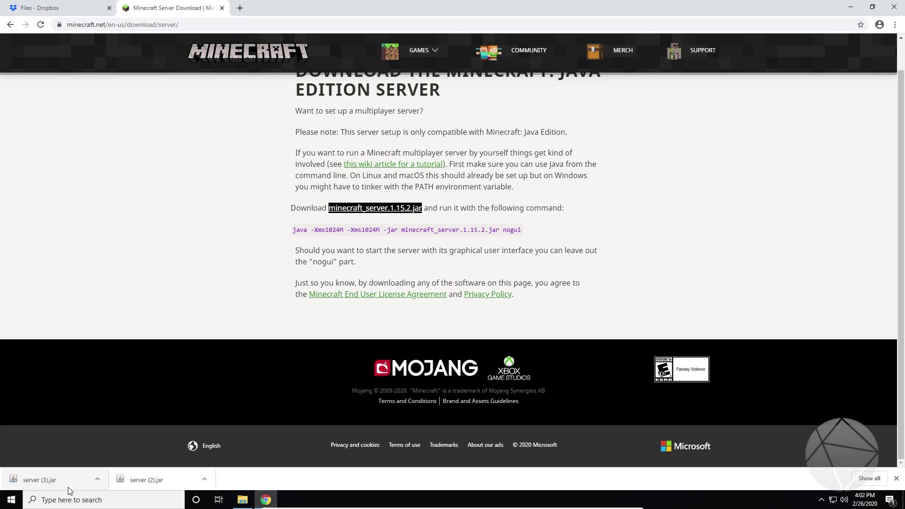
Step: Place server (3).jar on the desktop beside the mc server 1.15 folder, then open that folder
drag(72, 480, 347, 110)
key(super+d)
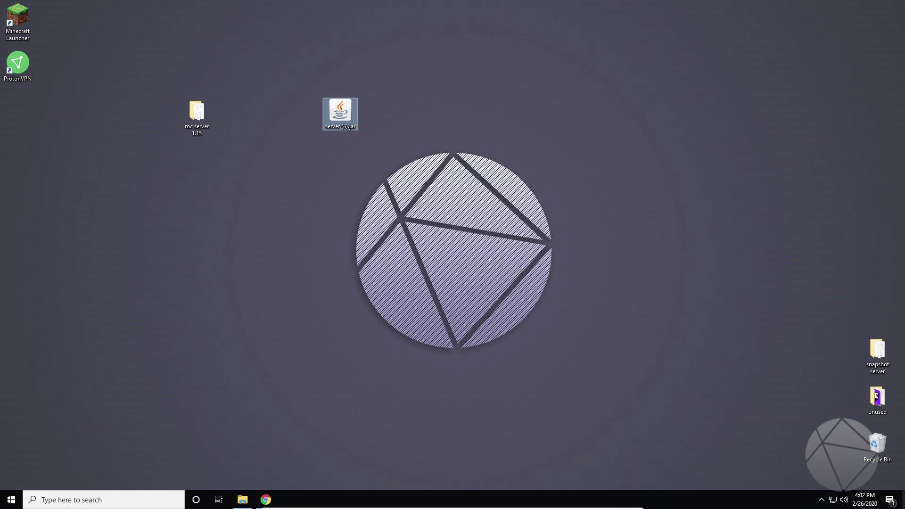
drag(355, 94, 322, 140)
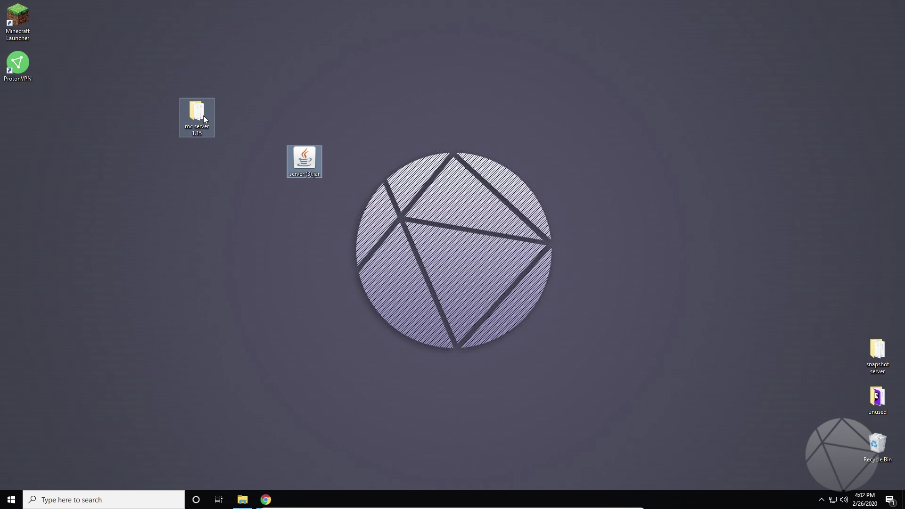
drag(203, 117, 238, 69)
drag(254, 152, 245, 158)
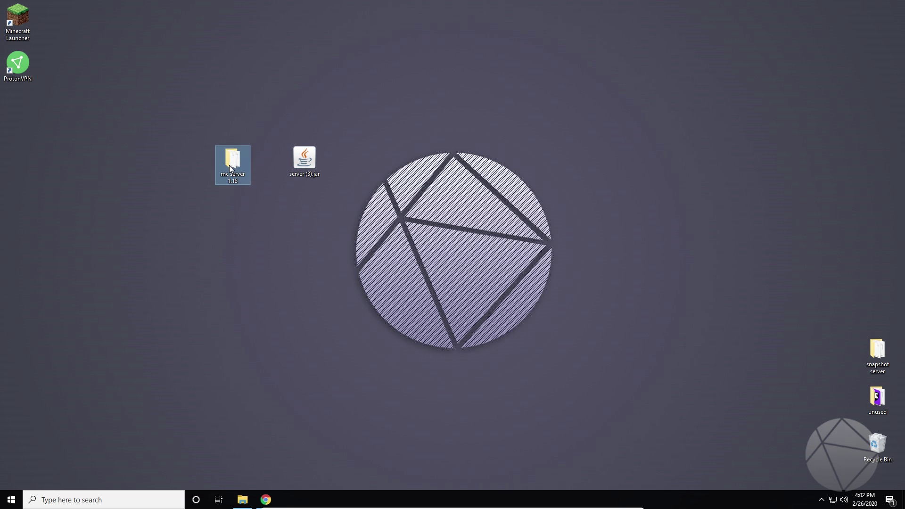
double_click(237, 164)
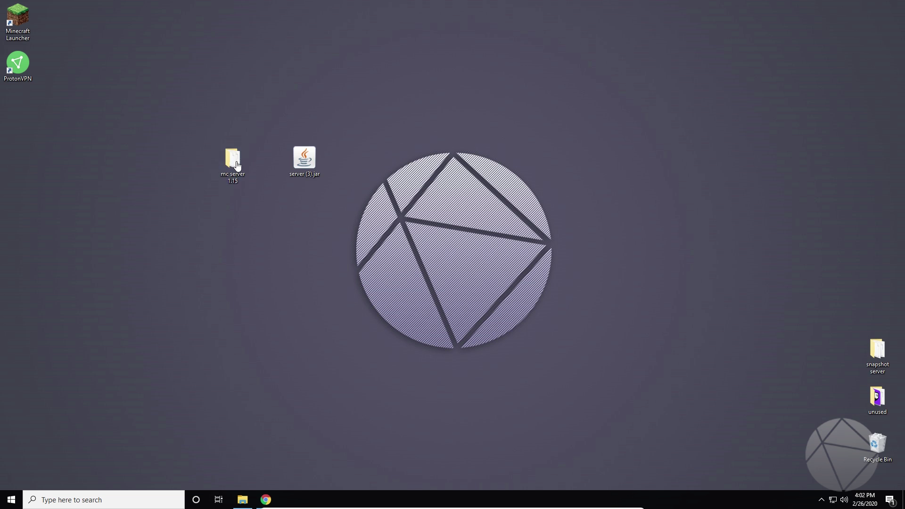
click(297, 187)
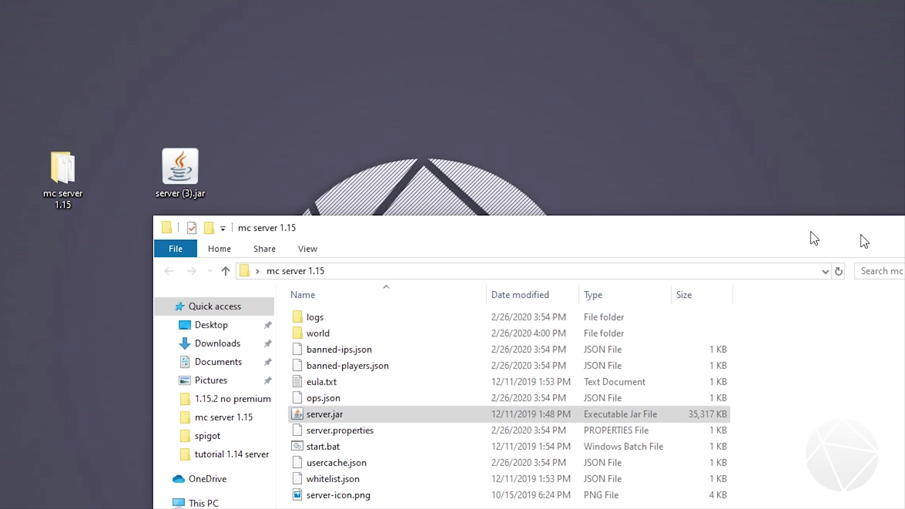
Step: Rename server (3).jar on the desktop to server.jar
click(181, 174)
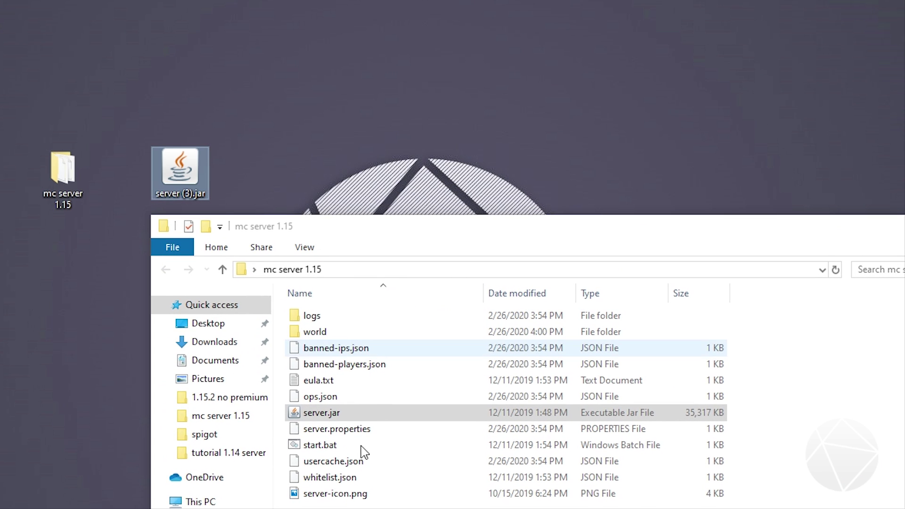
right_click(182, 187)
click(263, 408)
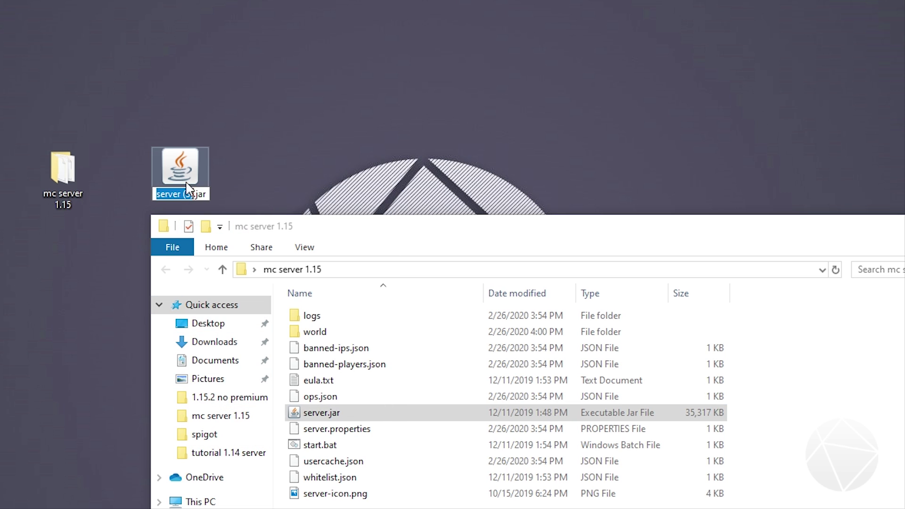
click(188, 195)
key(BackSpace)
key(BackSpace)
key(BackSpace)
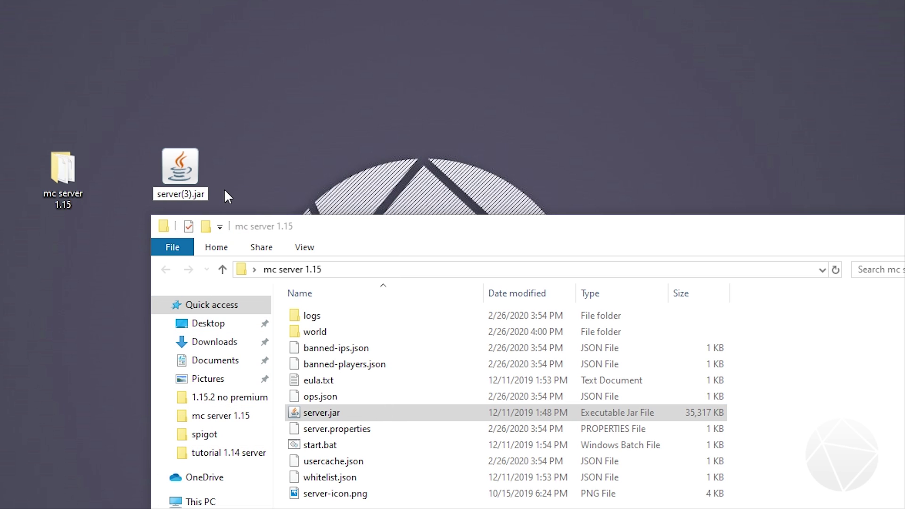
key(Delete)
key(Return)
Step: Delete the old server.jar in mc server 1.15 and move the new server.jar in
drag(330, 226, 420, 84)
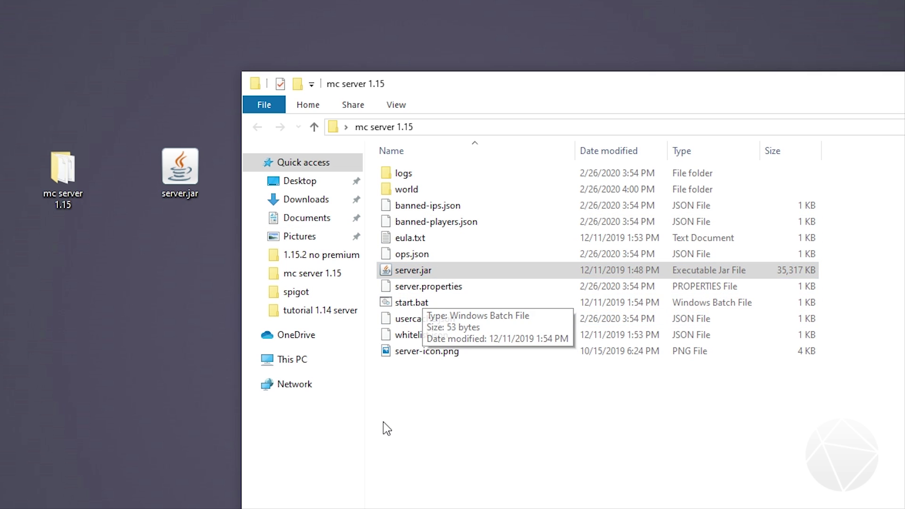
click(415, 274)
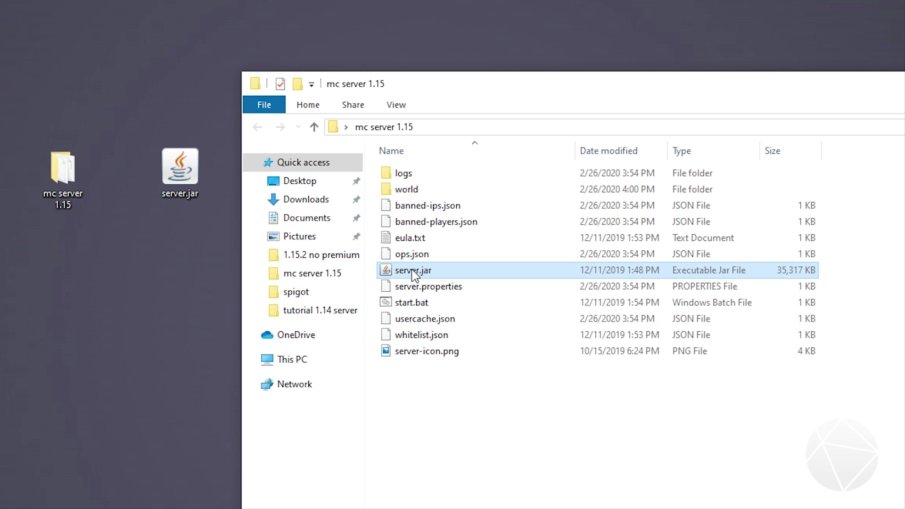
key(Delete)
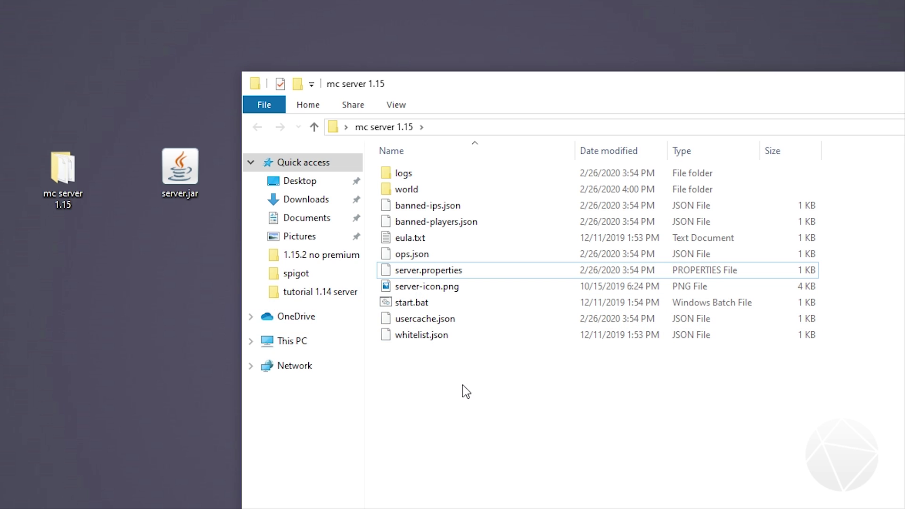
drag(180, 170, 431, 389)
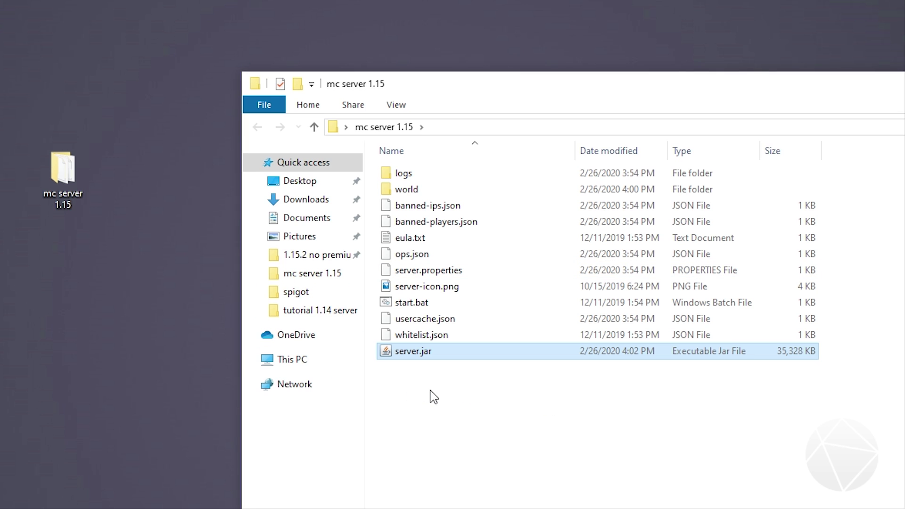
drag(513, 73, 372, 76)
Step: Run start.bat so the server console starts Minecraft server version 1.15.2
double_click(313, 261)
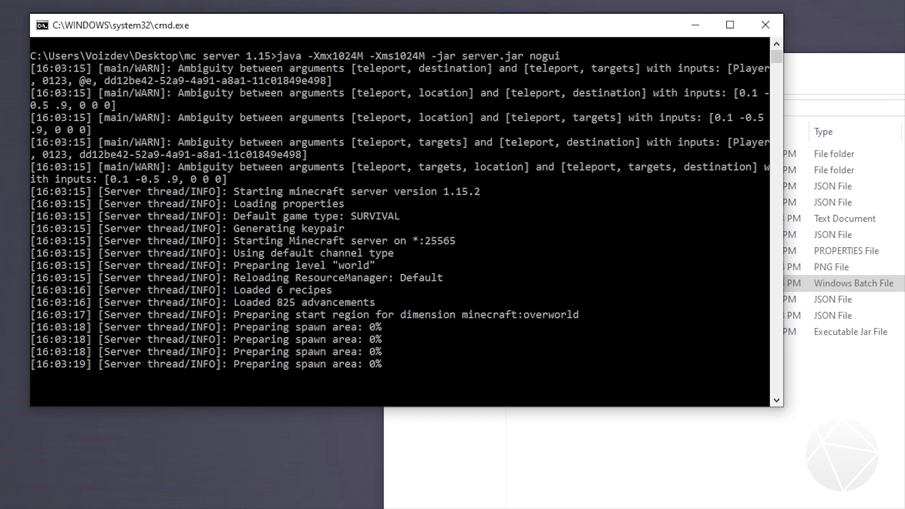
drag(839, 65, 876, 79)
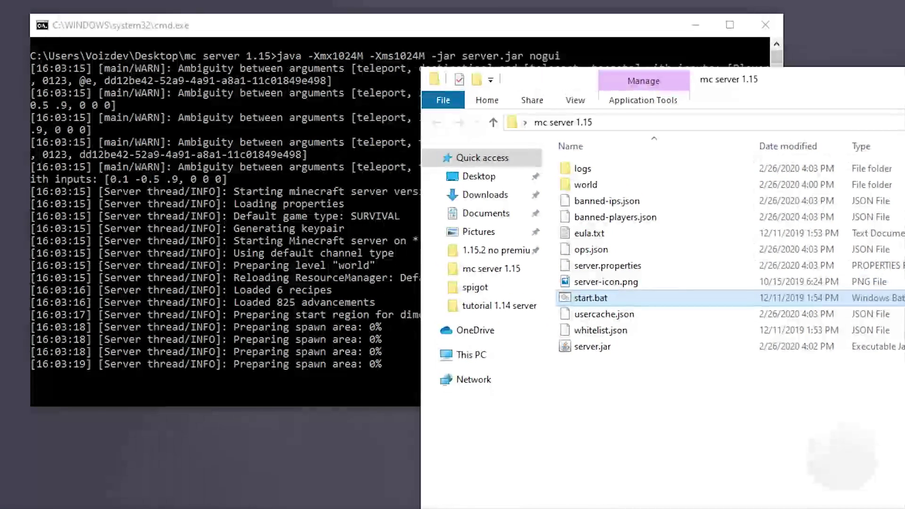
click(571, 33)
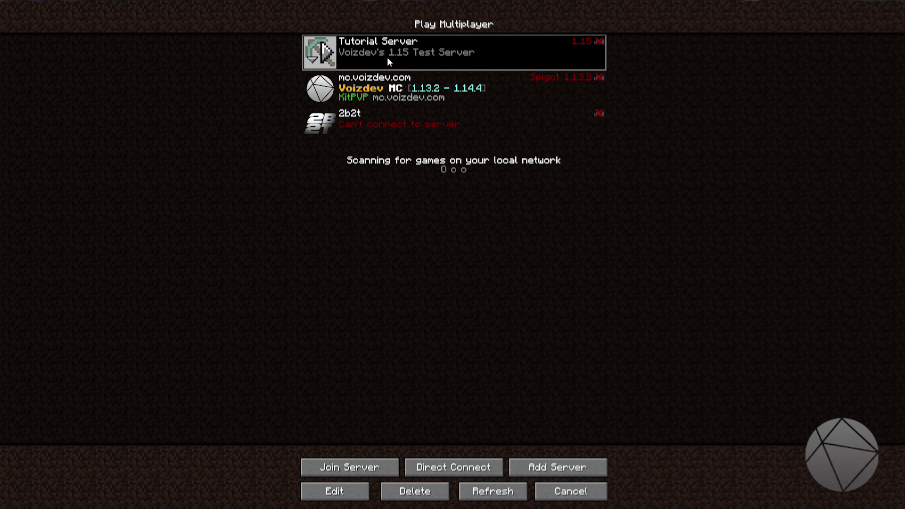
Step: Refresh the multiplayer server list and join the Tutorial Server
click(501, 493)
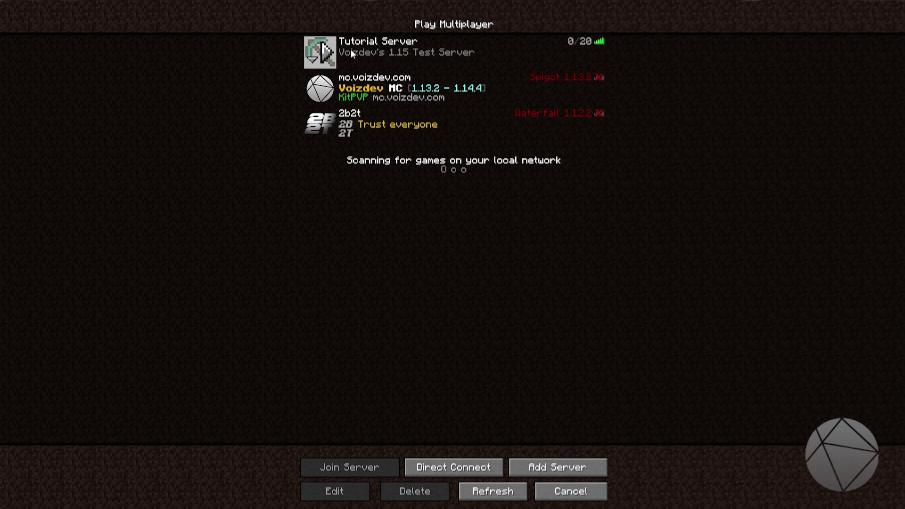
click(326, 51)
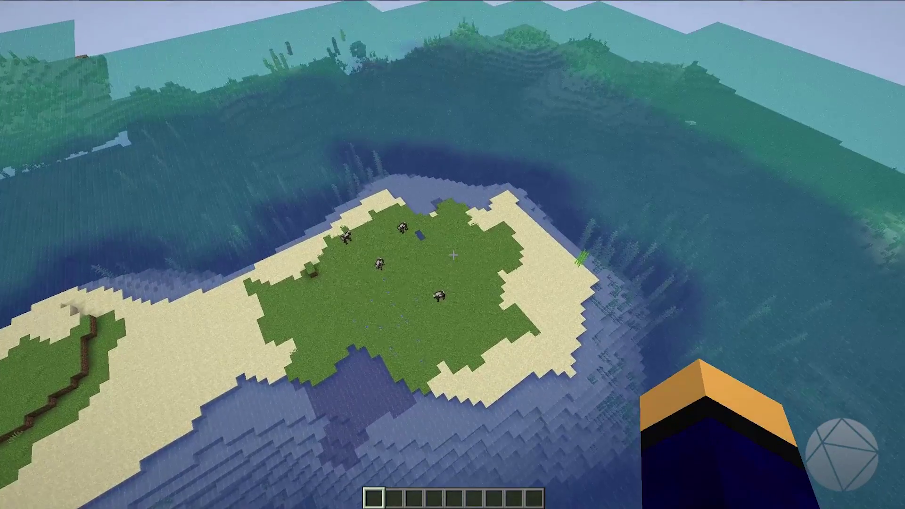
Step: Descend to the island's flower field, walk forward, and switch to front-facing third-person view
key(shift)
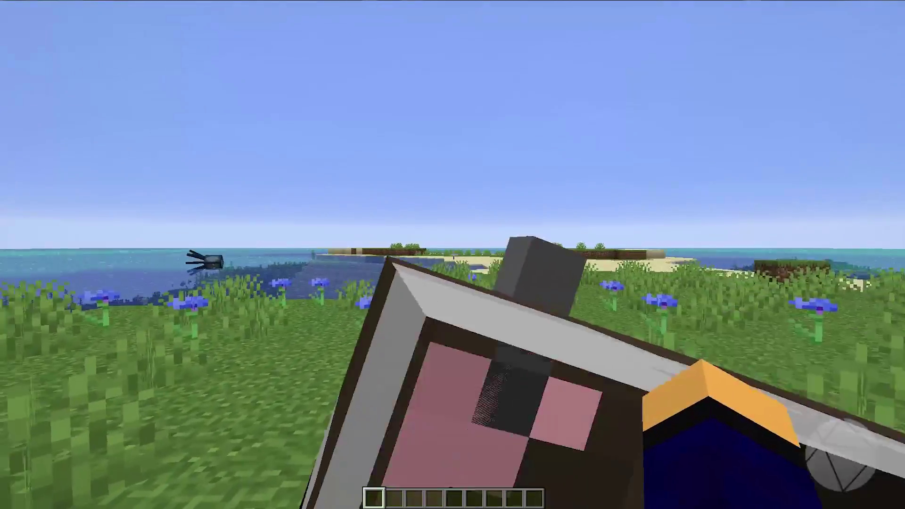
key(w)
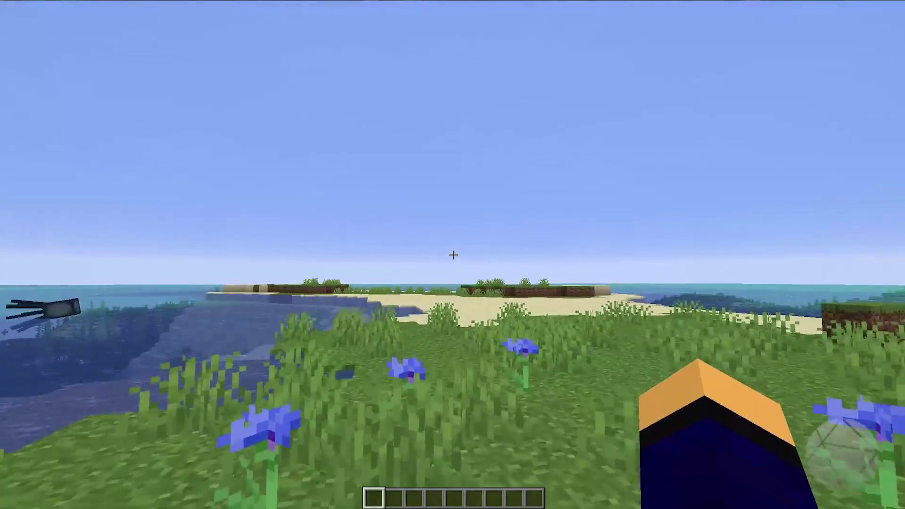
key(F5)
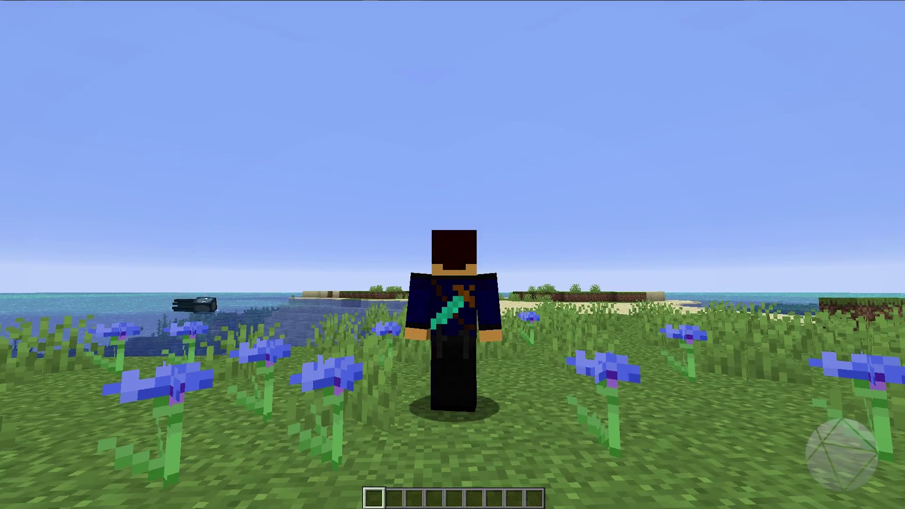
key(F5)
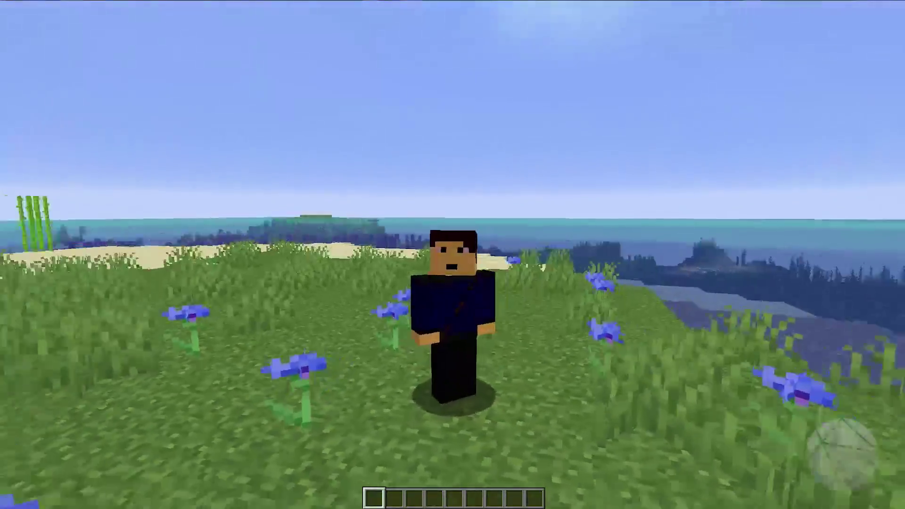